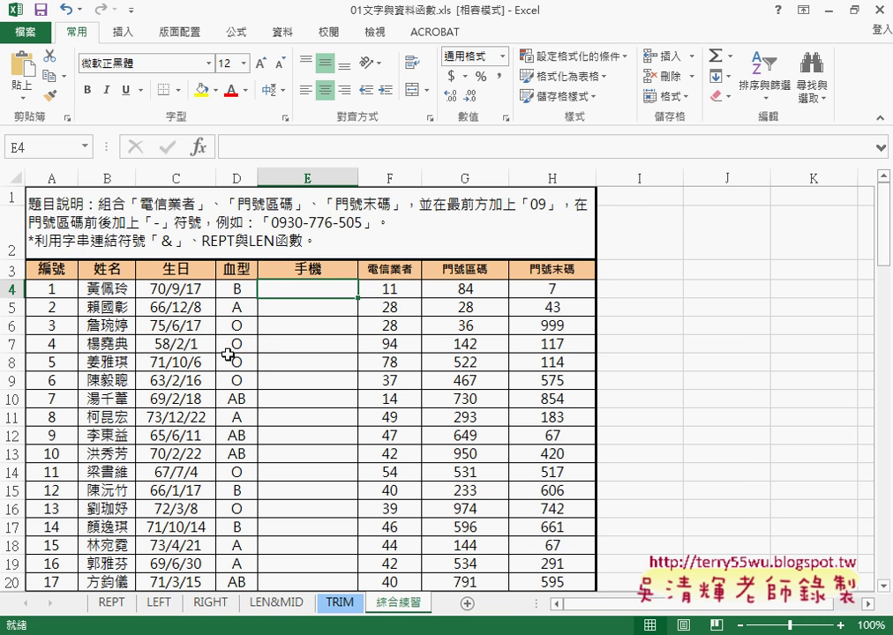
- Go to the REPT sheet and select the first grade cell, C3
left_click(113, 603)
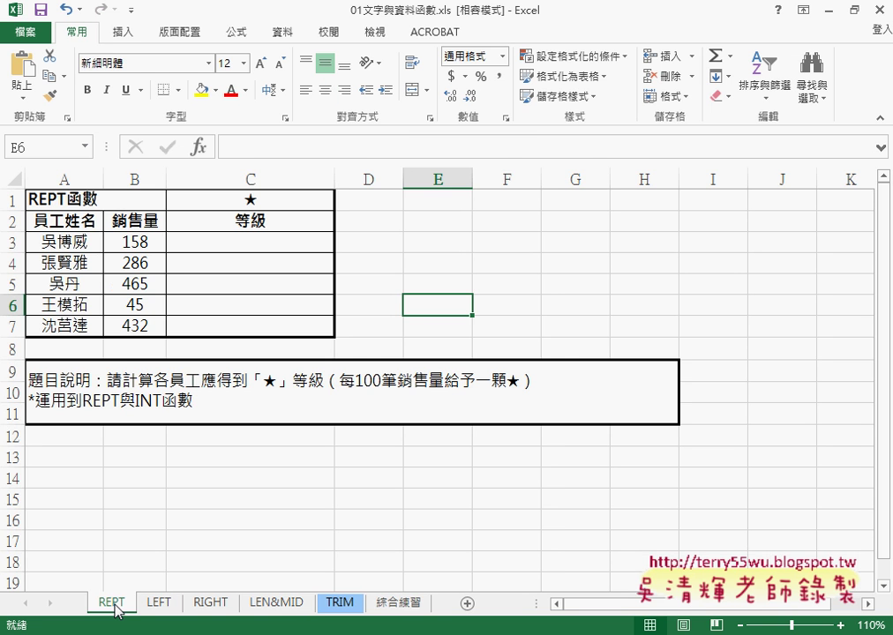
left_click(268, 239)
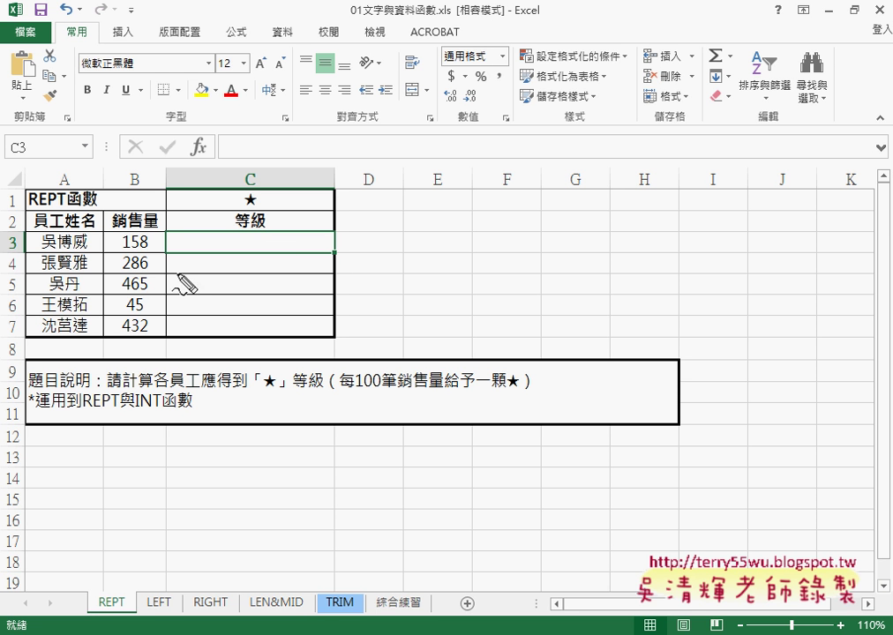
- Examine the first sales figure, the one-star-per-100-sales rule, the REPT and INT hint and the star in C1
left_click_drag(124, 252, 167, 251)
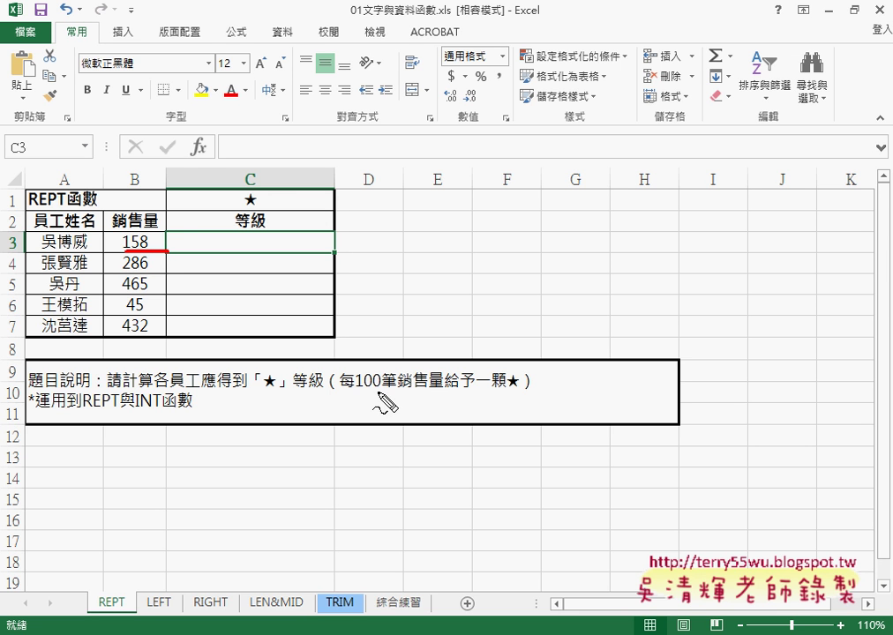
left_click_drag(361, 391, 413, 390)
left_click_drag(508, 390, 536, 388)
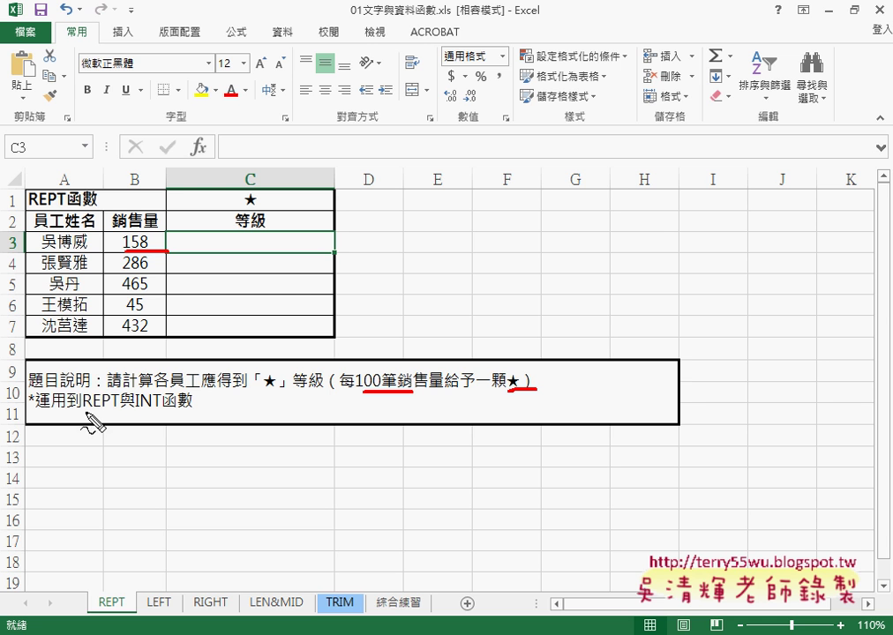
left_click_drag(87, 411, 160, 409)
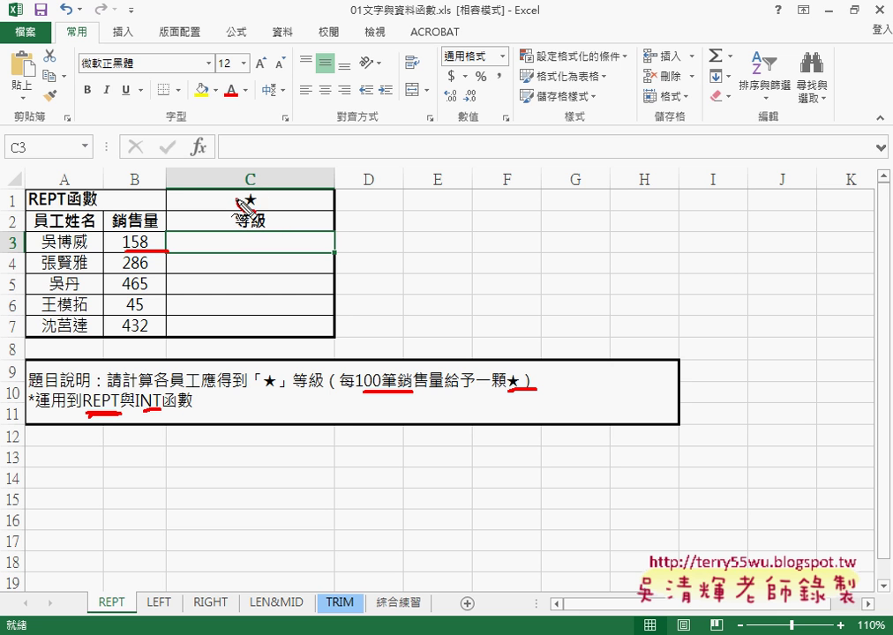
mouse_move(241, 193)
left_mouse_down()
mouse_move(266, 201)
mouse_move(257, 208)
left_mouse_up()
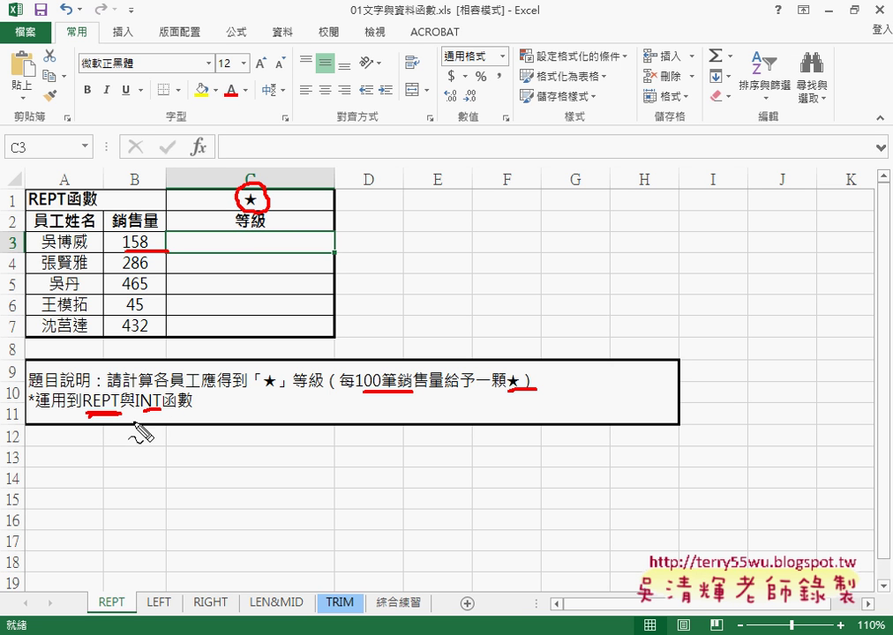
left_click_drag(133, 420, 167, 420)
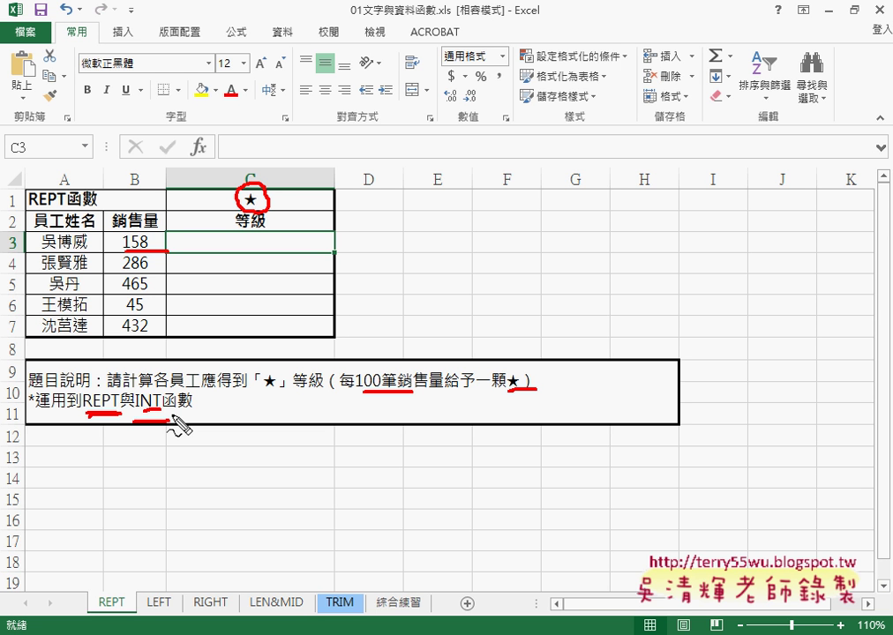
key("Escape")
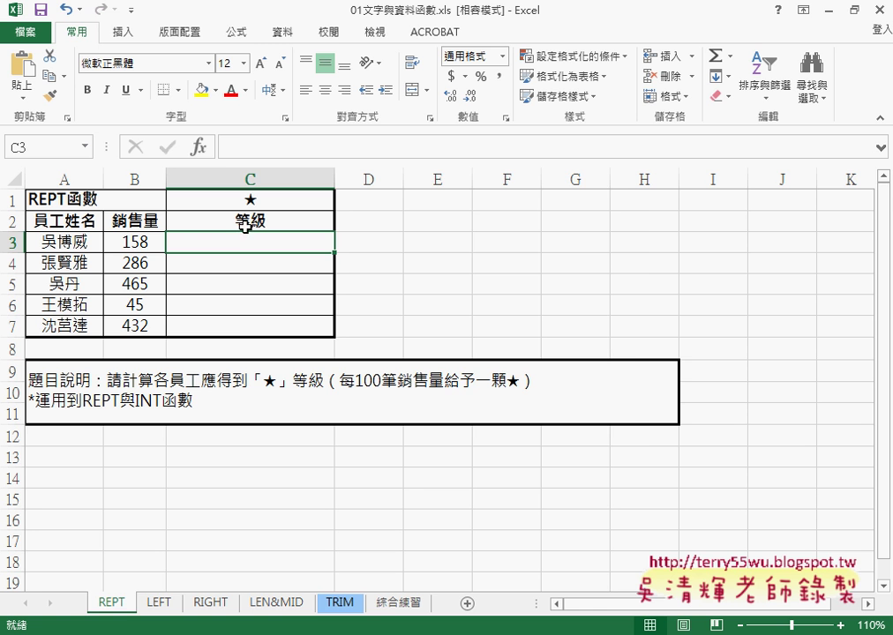
- Start inserting a function in C3 and choose REPT from the text (文字) category
left_click(199, 147)
left_click(450, 223)
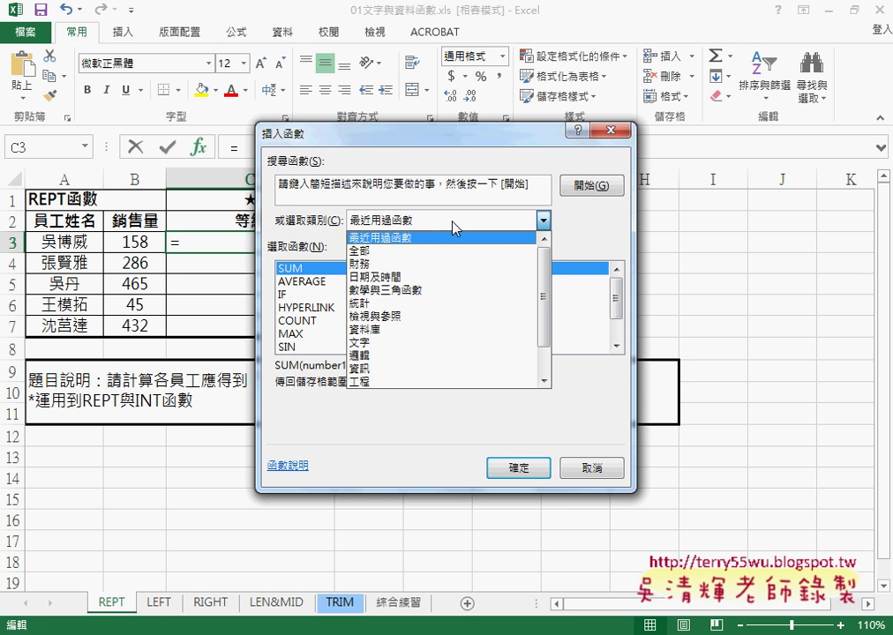
left_click(444, 349)
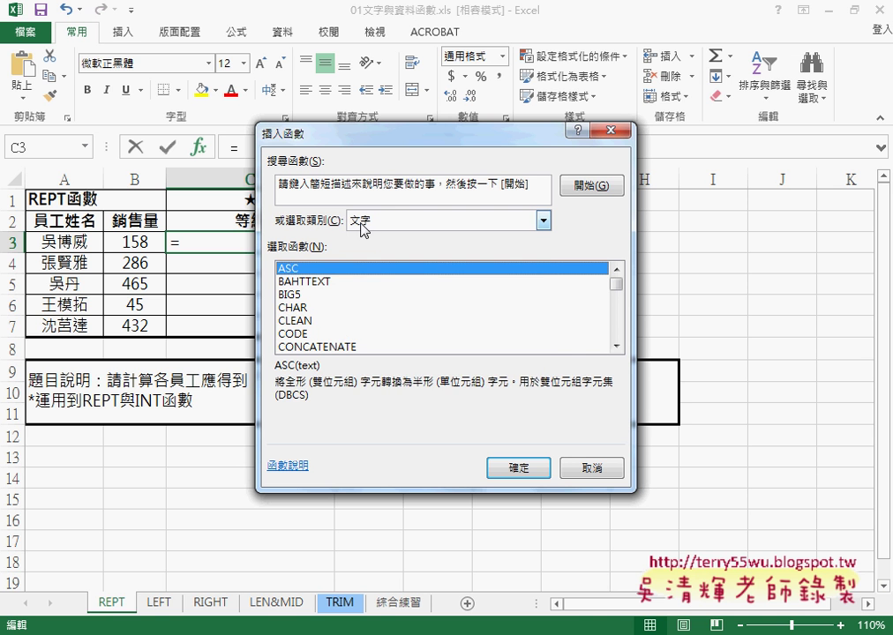
left_click(384, 225)
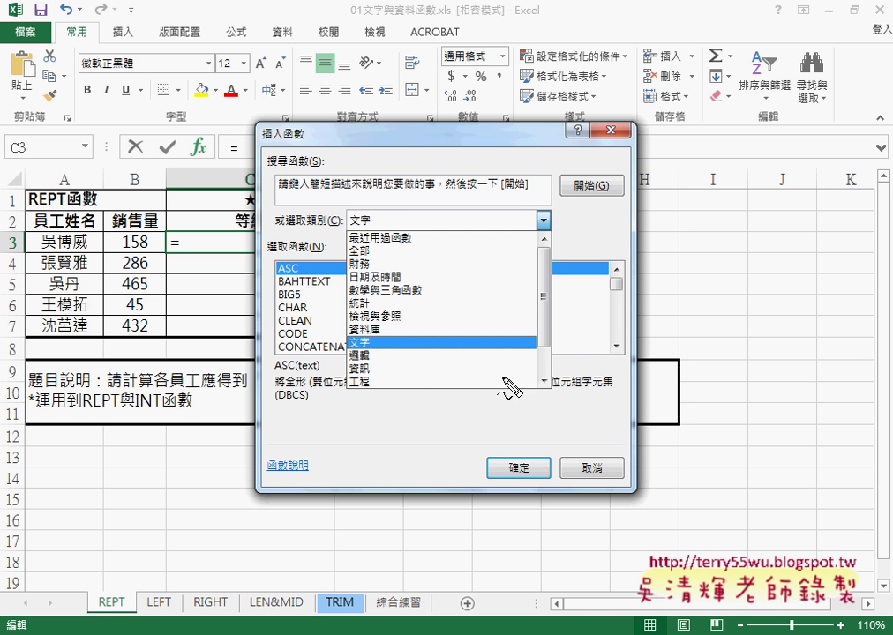
left_click(378, 344)
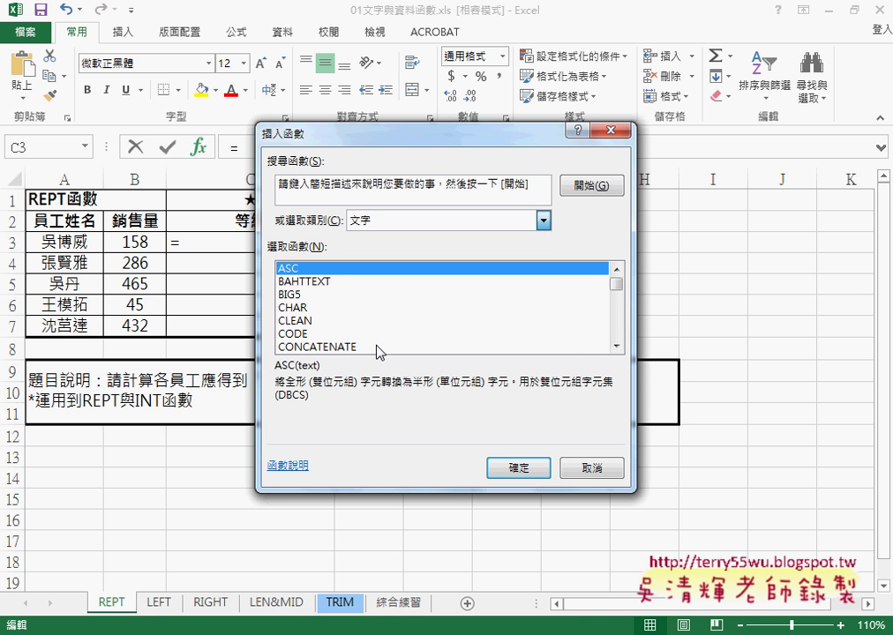
left_click_drag(618, 284, 620, 323)
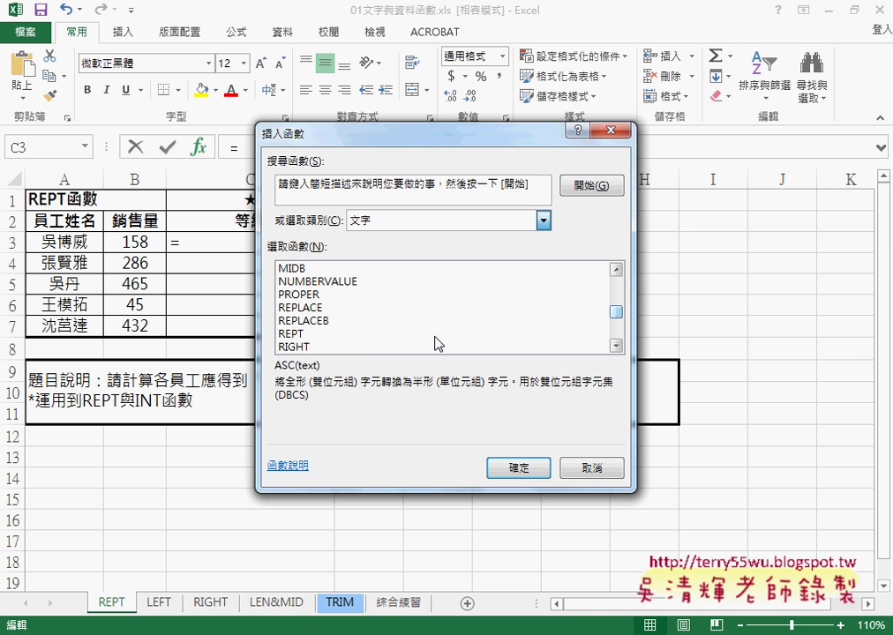
left_click(306, 335)
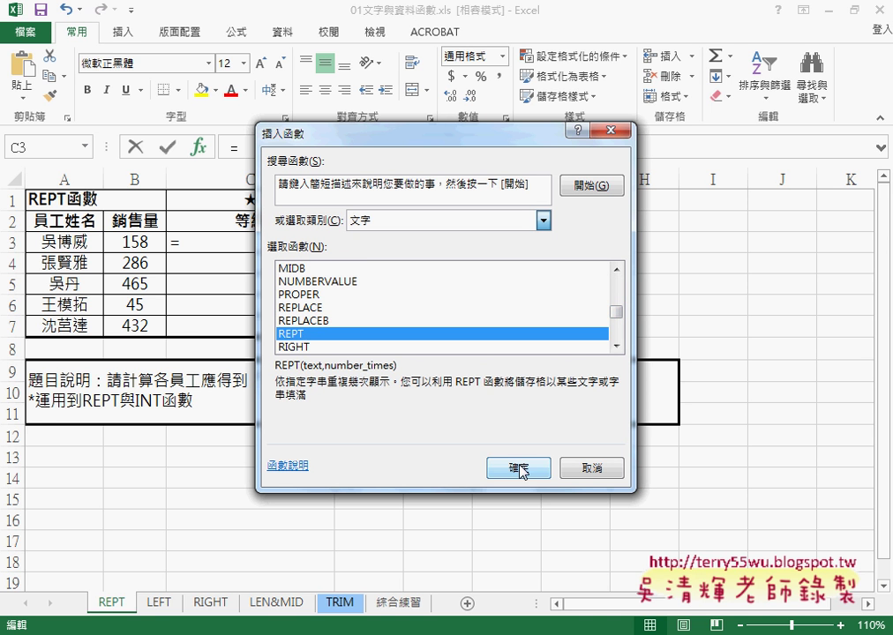
key("shift+Tab")
left_click_drag(443, 138, 492, 91)
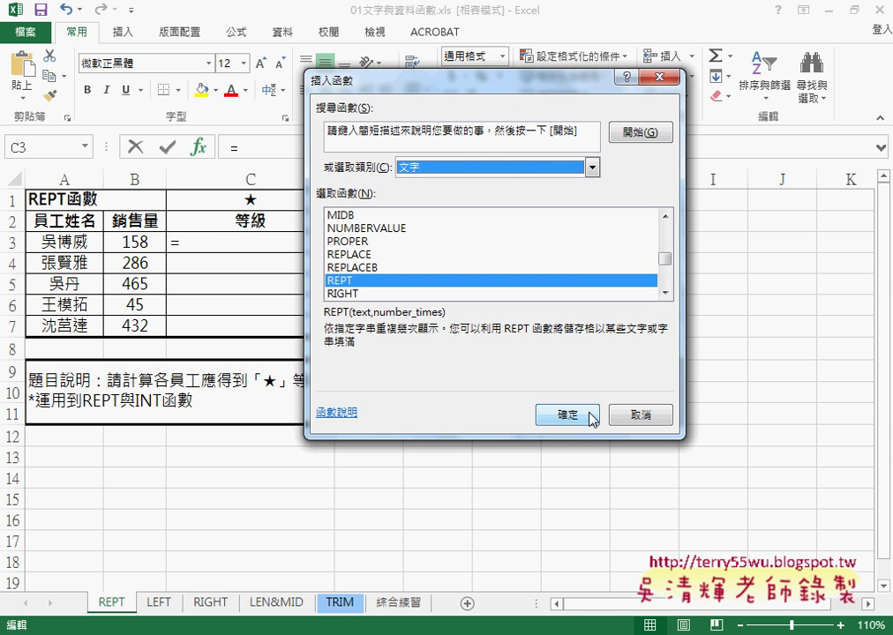
left_click(590, 409)
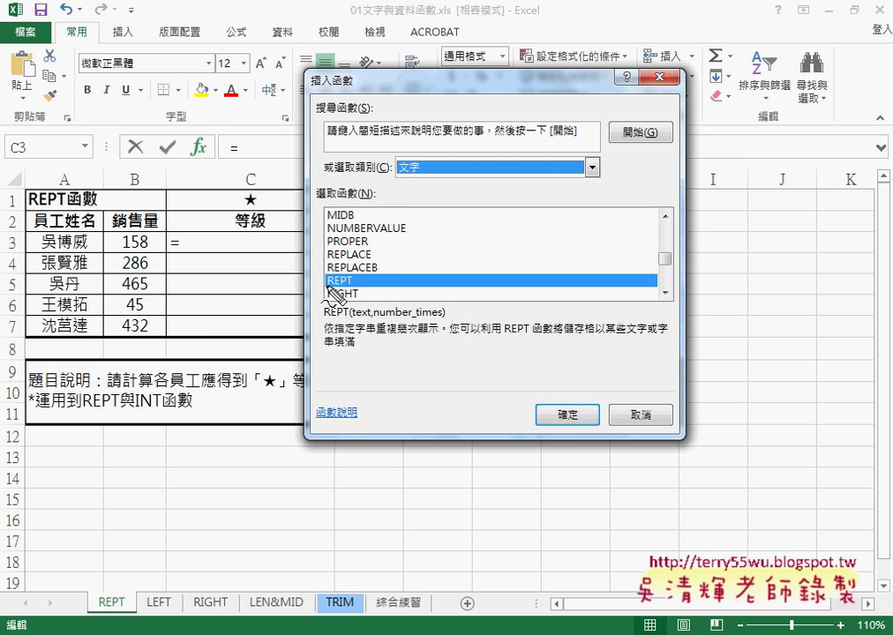
- Examine the REPT function's text and number_times arguments
left_click_drag(327, 284, 349, 284)
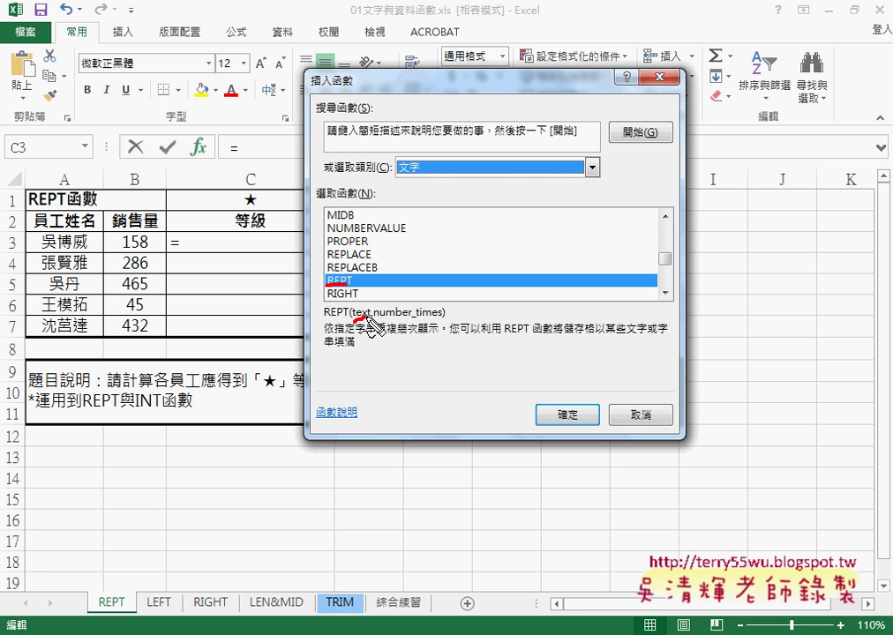
left_click_drag(354, 321, 437, 320)
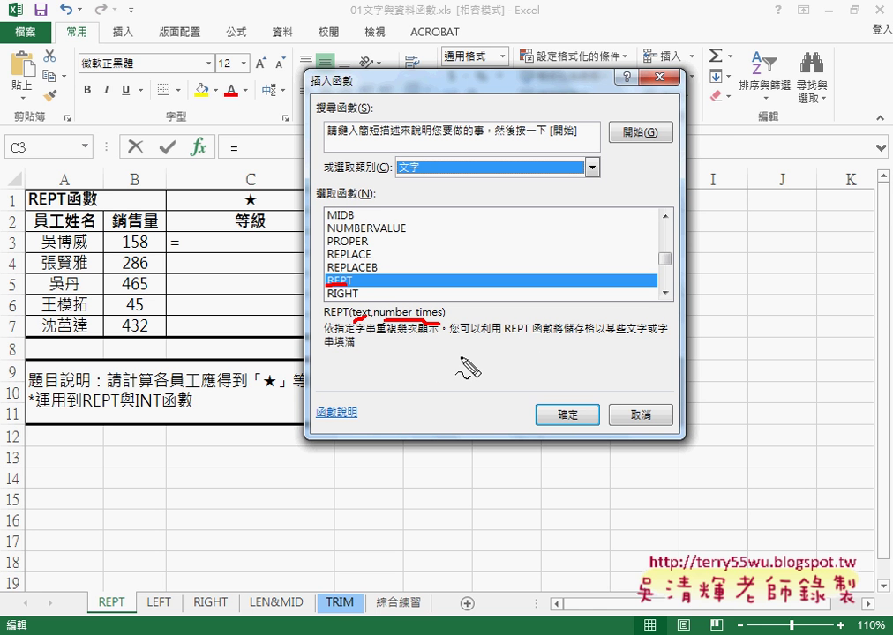
key("Escape")
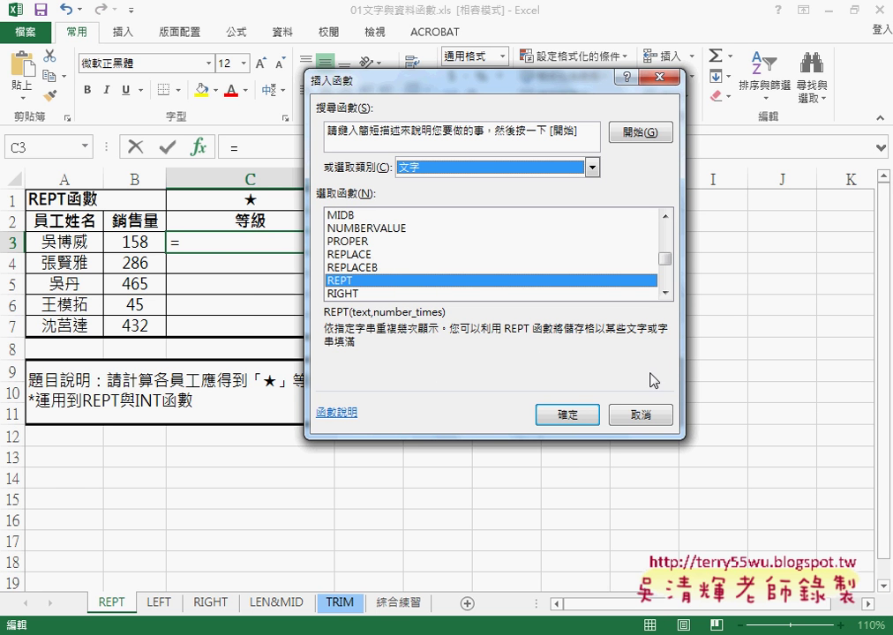
- Insert REPT in C3 and set its Text argument to the star cell with a fixed row, C$1
left_click(565, 411)
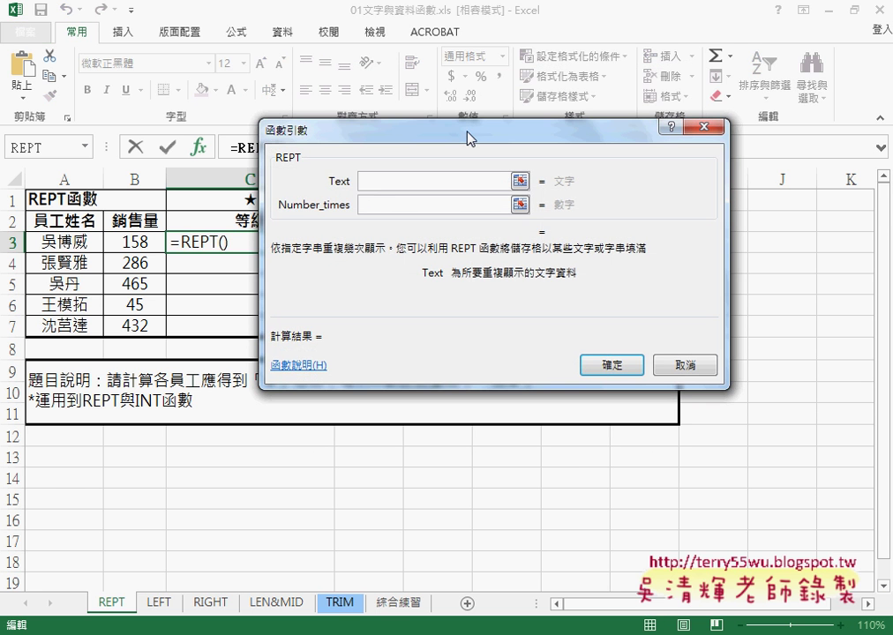
left_click_drag(470, 139, 596, 181)
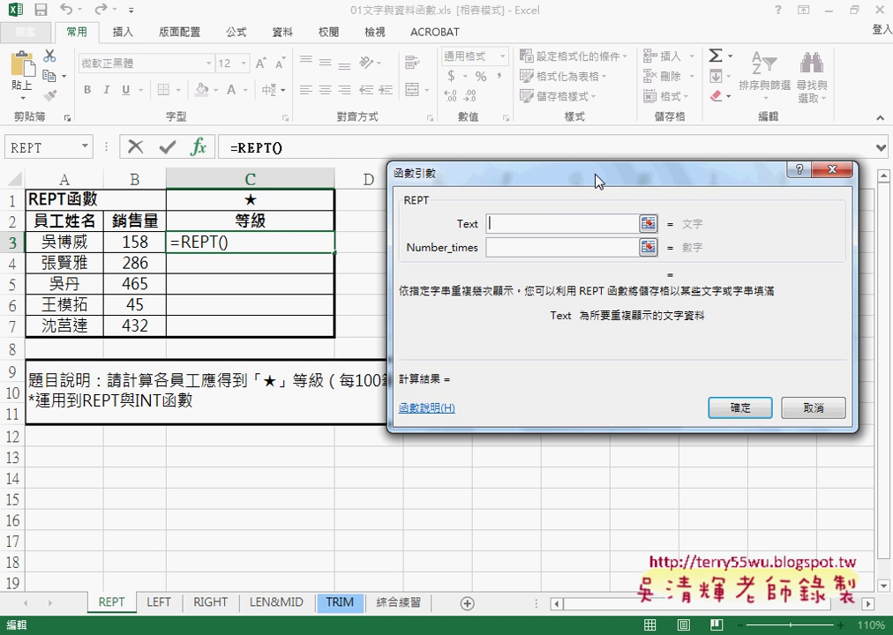
left_click(251, 197)
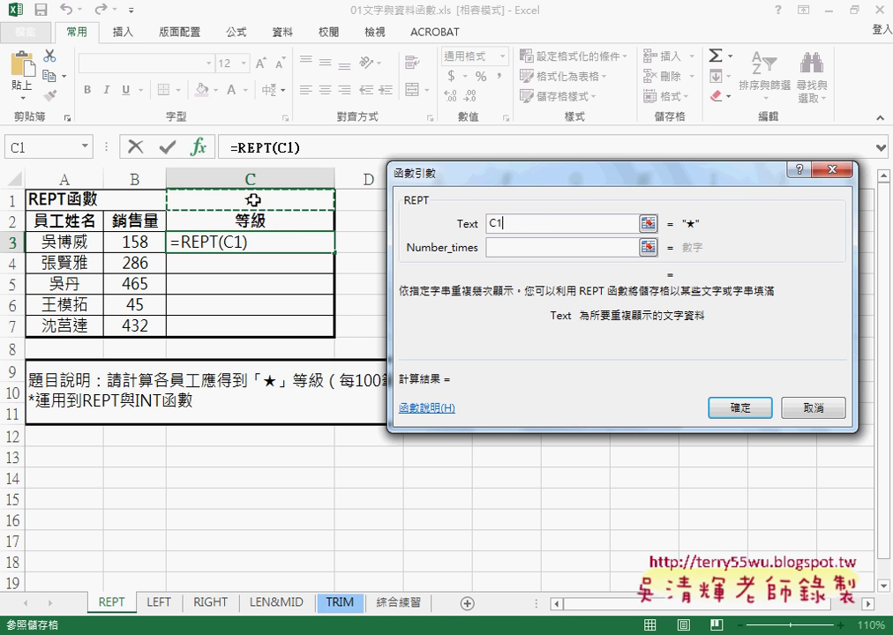
left_click(523, 224)
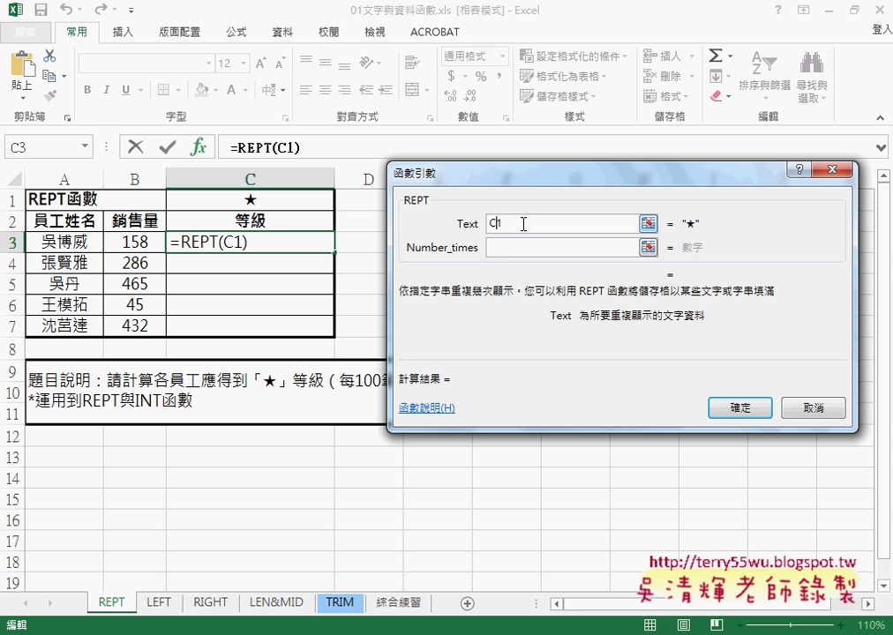
type("$")
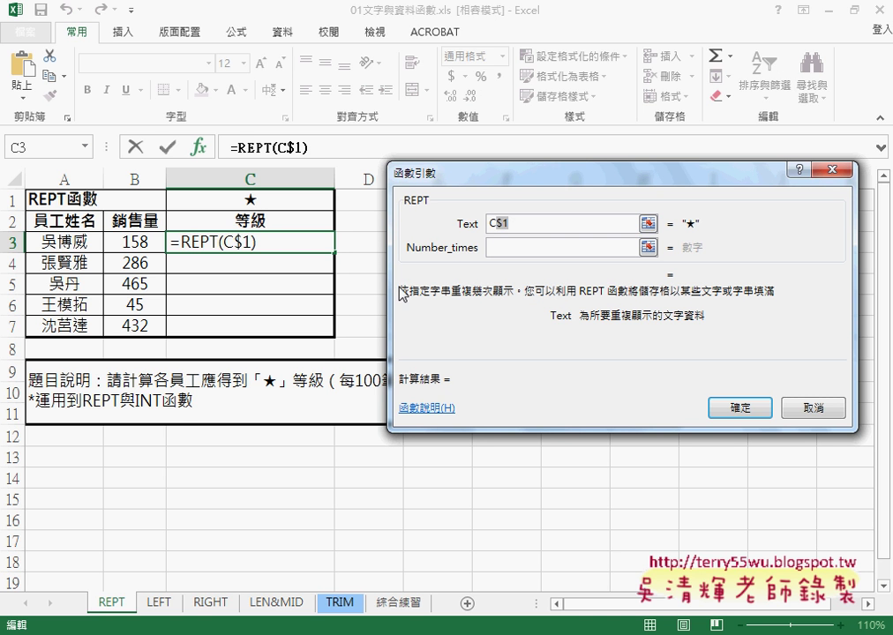
- Set REPT's Number_times argument to the first sales figure divided by 100, B3/100
left_click(509, 249)
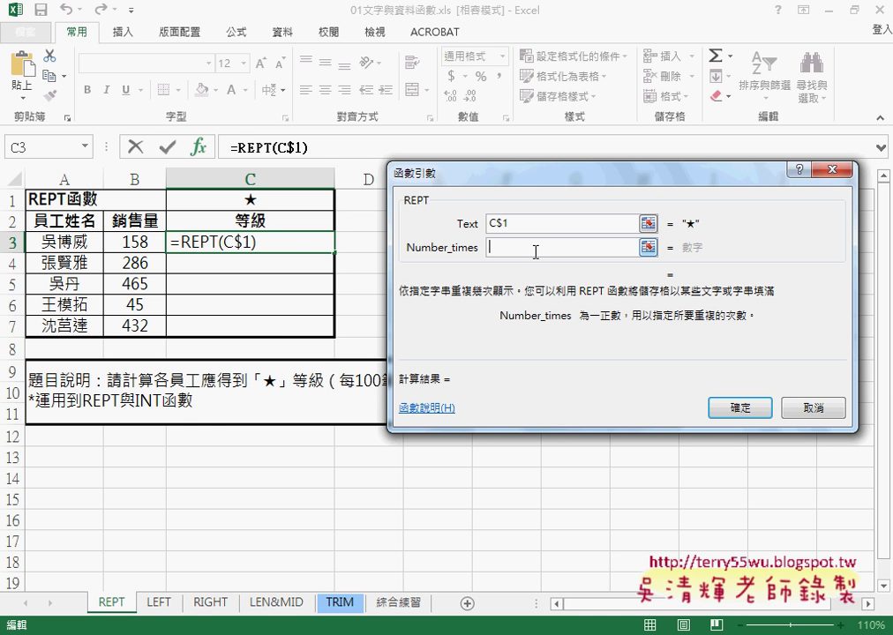
left_click(137, 244)
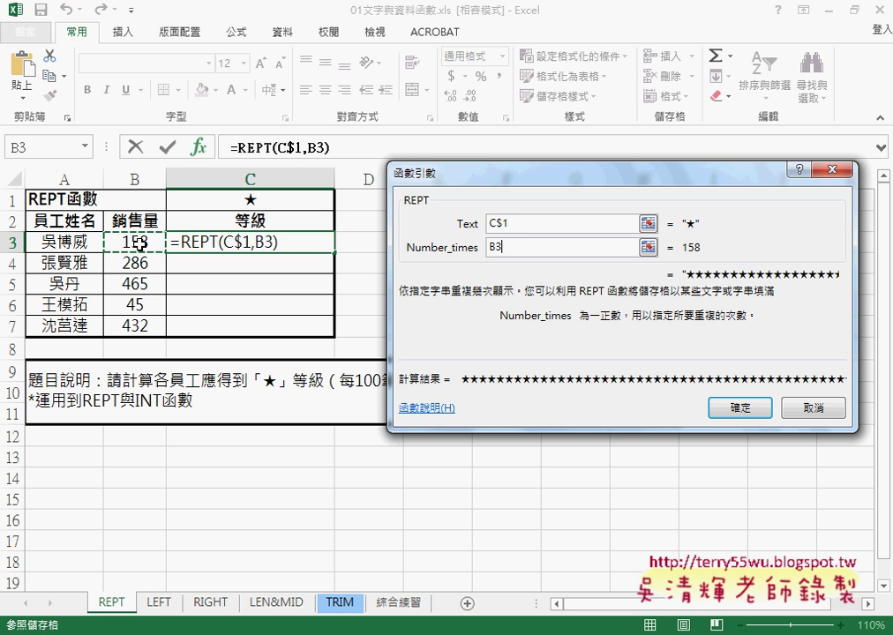
type("/")
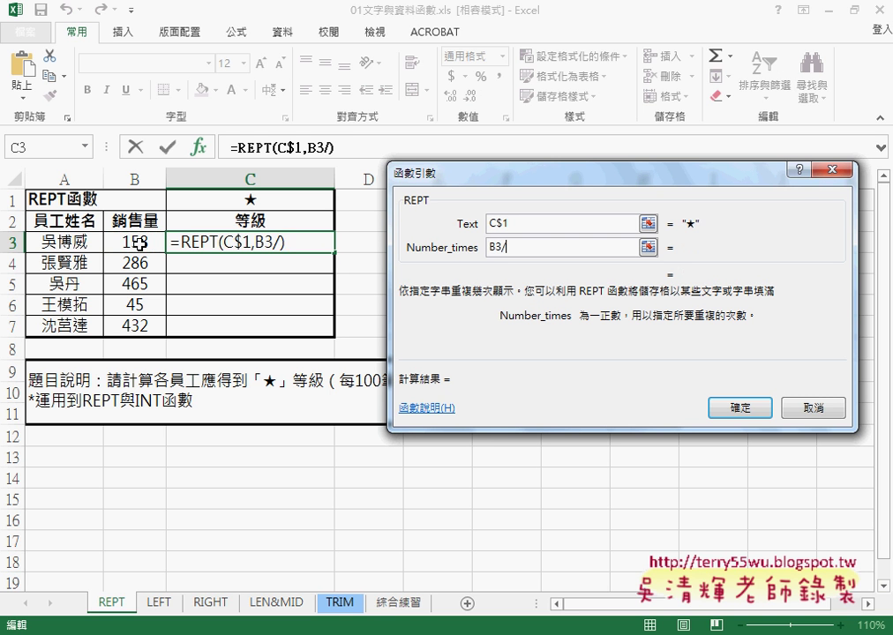
type("100")
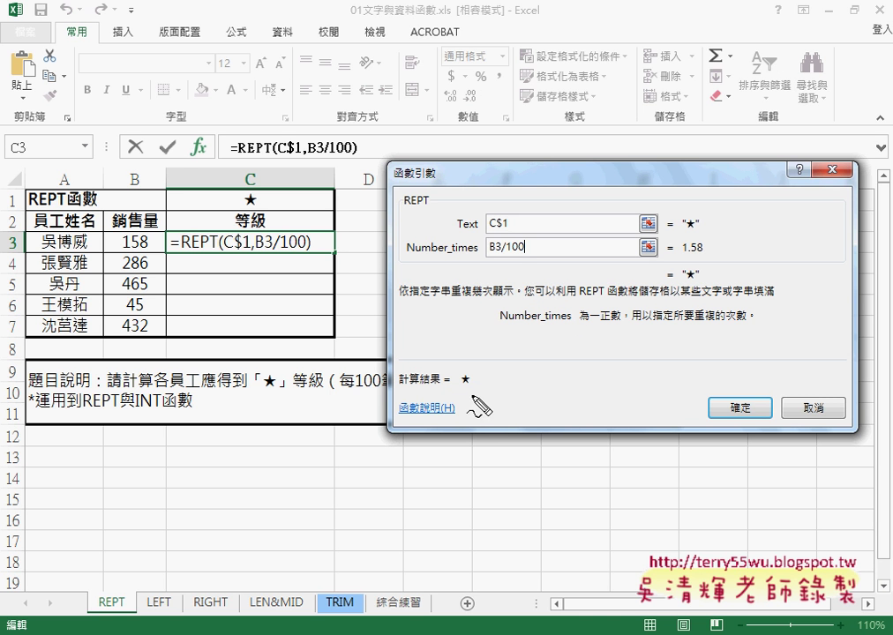
- Compare the formula's previewed result with the calculated number of repetitions
left_click_drag(465, 380, 468, 373)
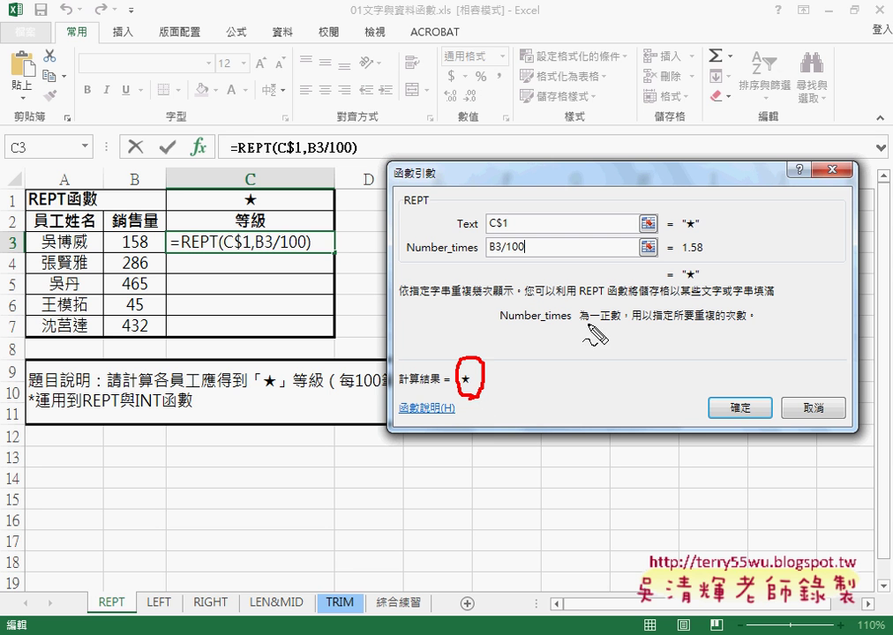
mouse_move(704, 258)
left_mouse_down()
mouse_move(683, 262)
mouse_move(703, 262)
left_mouse_up()
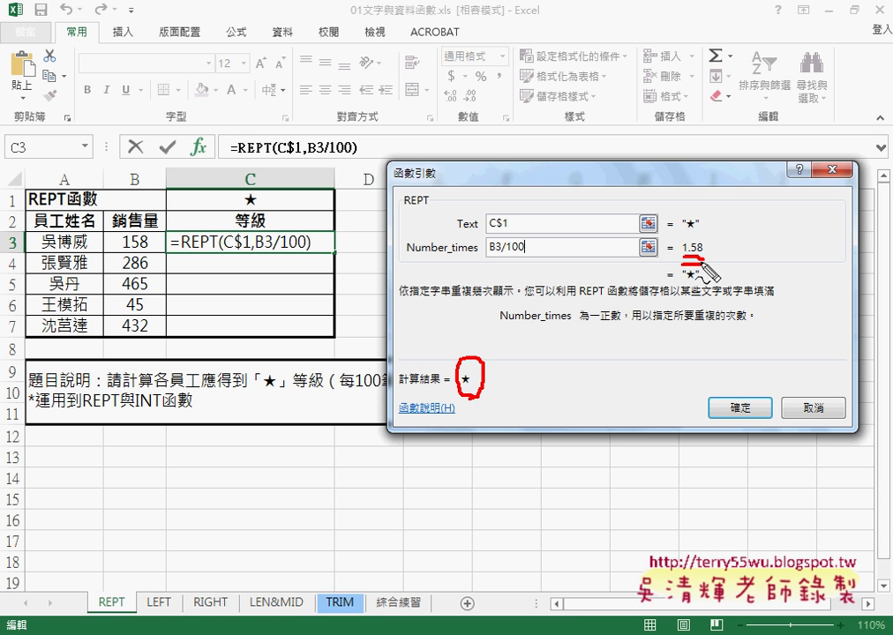
key("Escape")
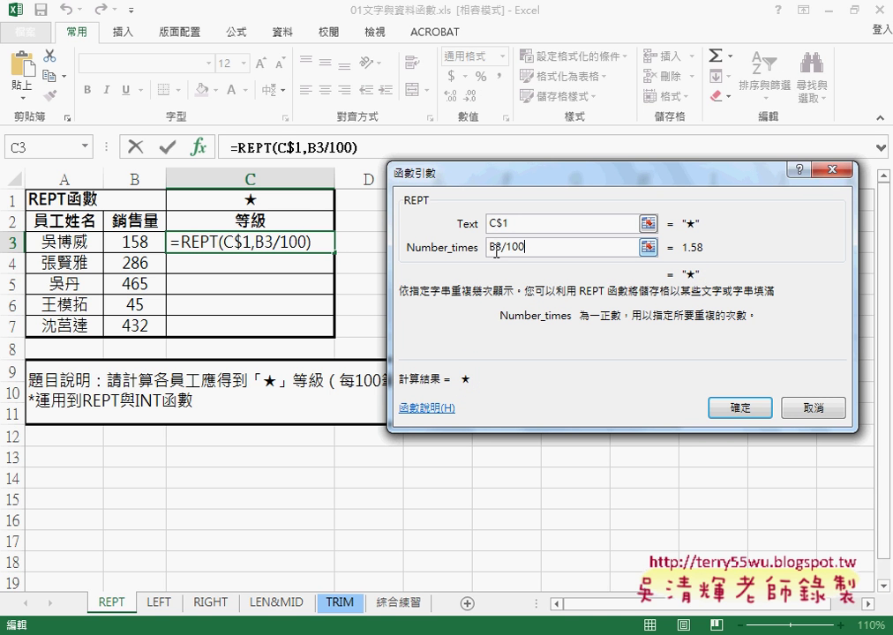
- Wrap the repeat count as int(B3/100) to complete the C3 formula, and fill it down through C7
type("int")
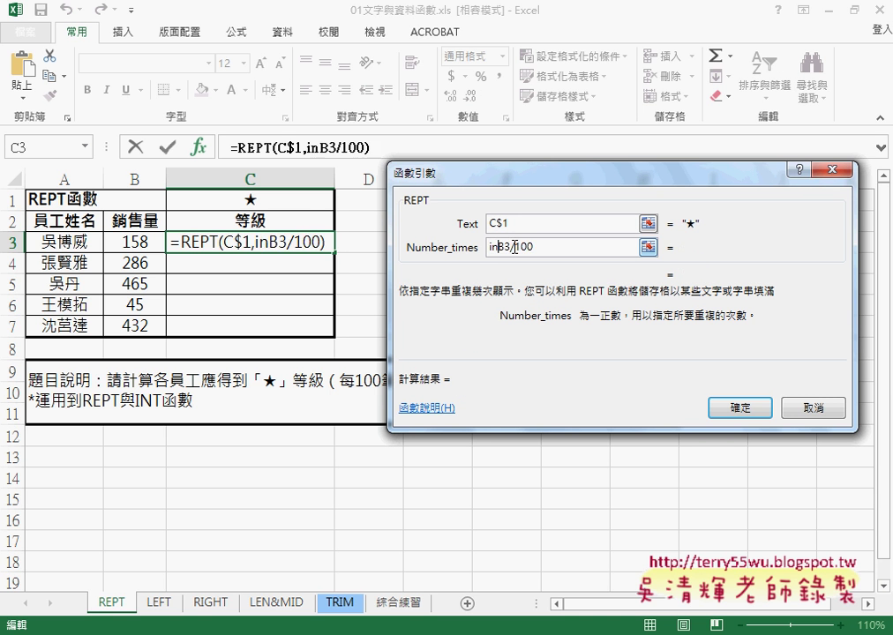
type("(")
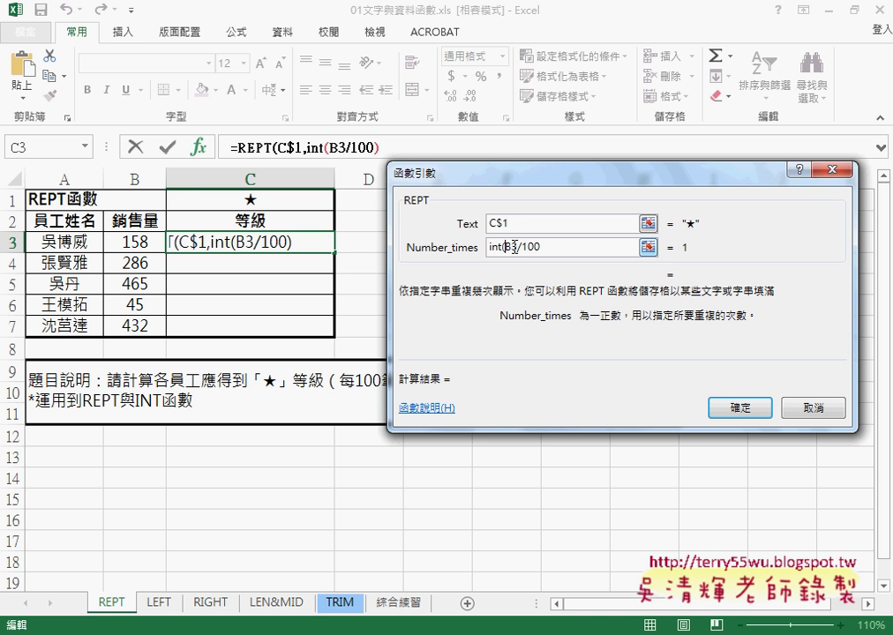
type(")")
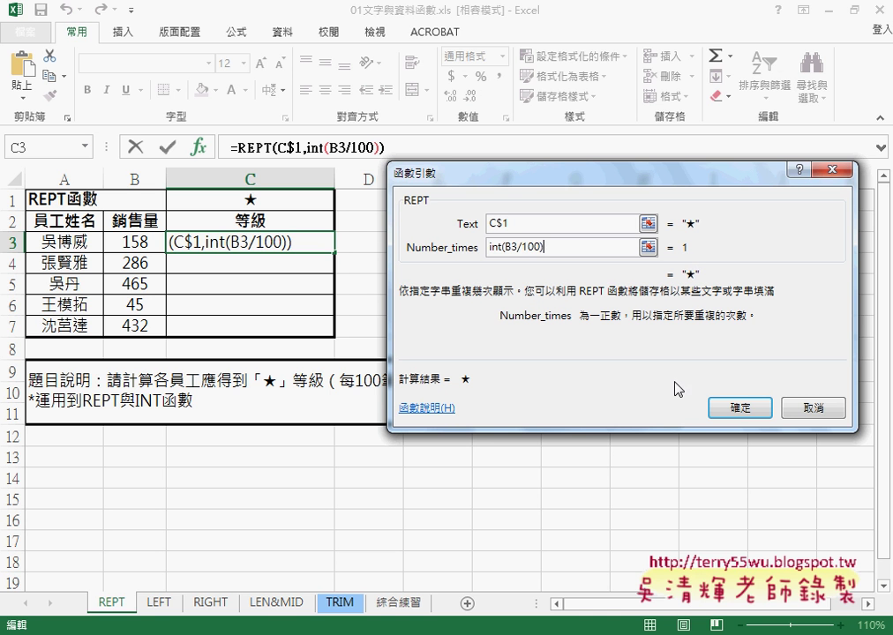
left_click(728, 411)
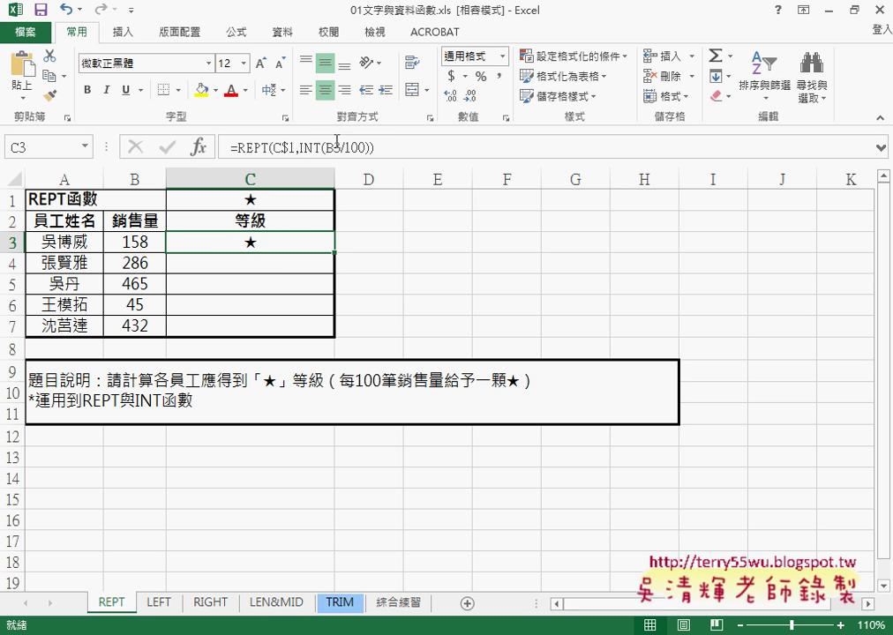
left_click_drag(336, 253, 335, 337)
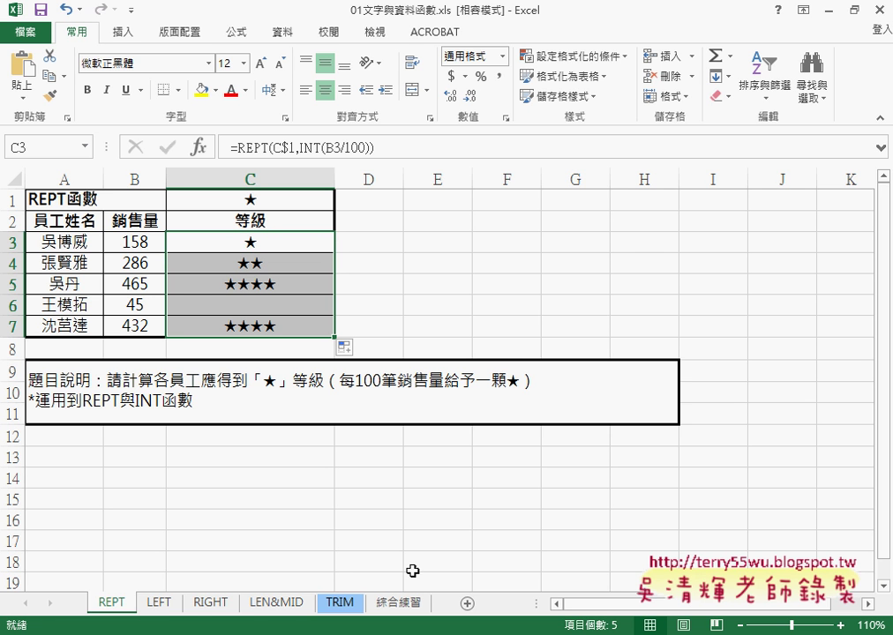
- Look over the LEN and MID exercises on the LEN&MID sheet and return to the 綜合練習 sheet
left_click(294, 604)
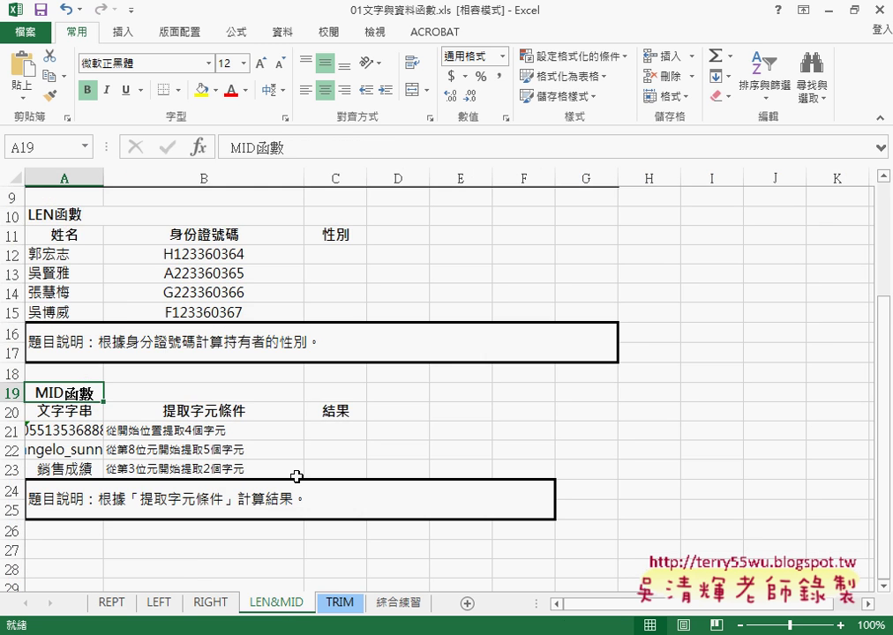
scroll(293, 313, "up", 3)
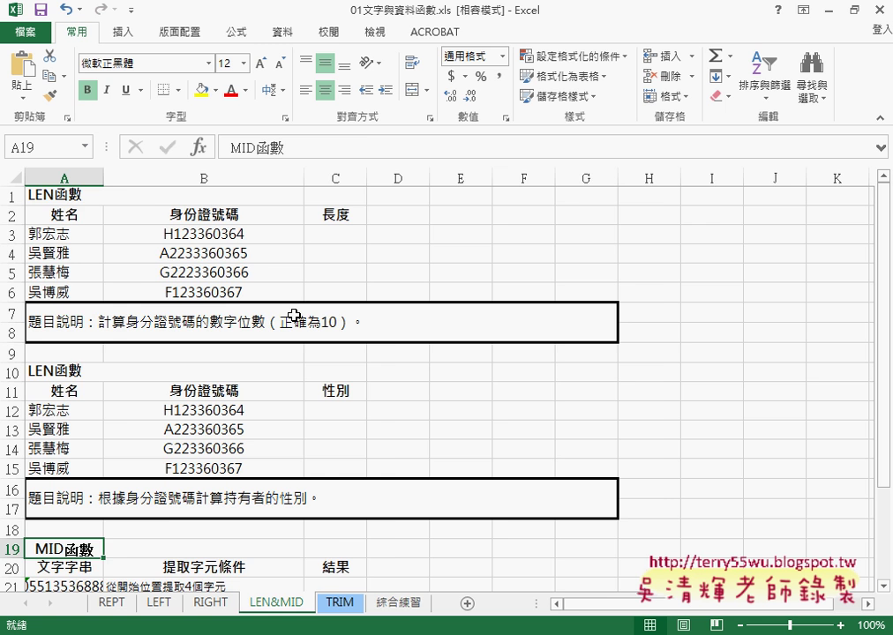
left_click(399, 603)
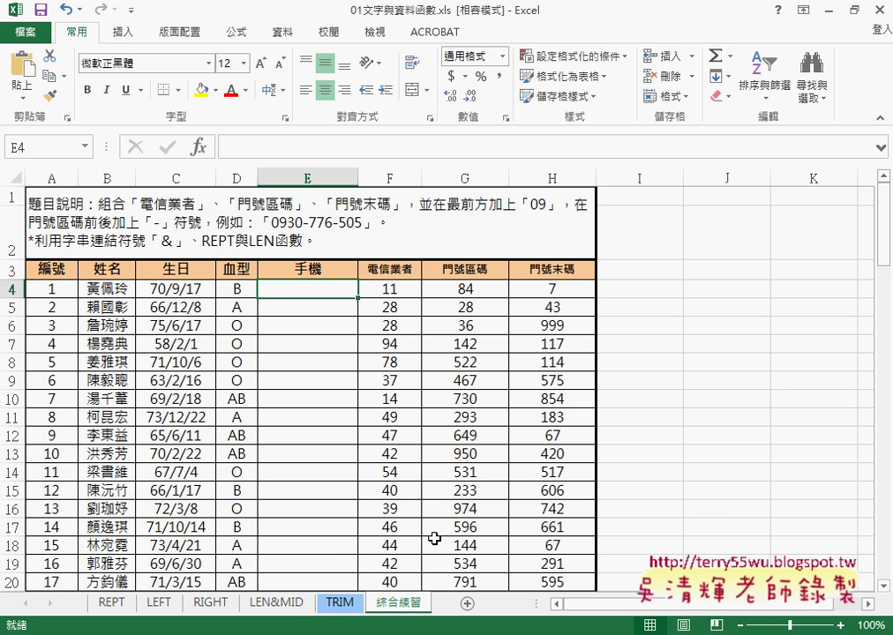